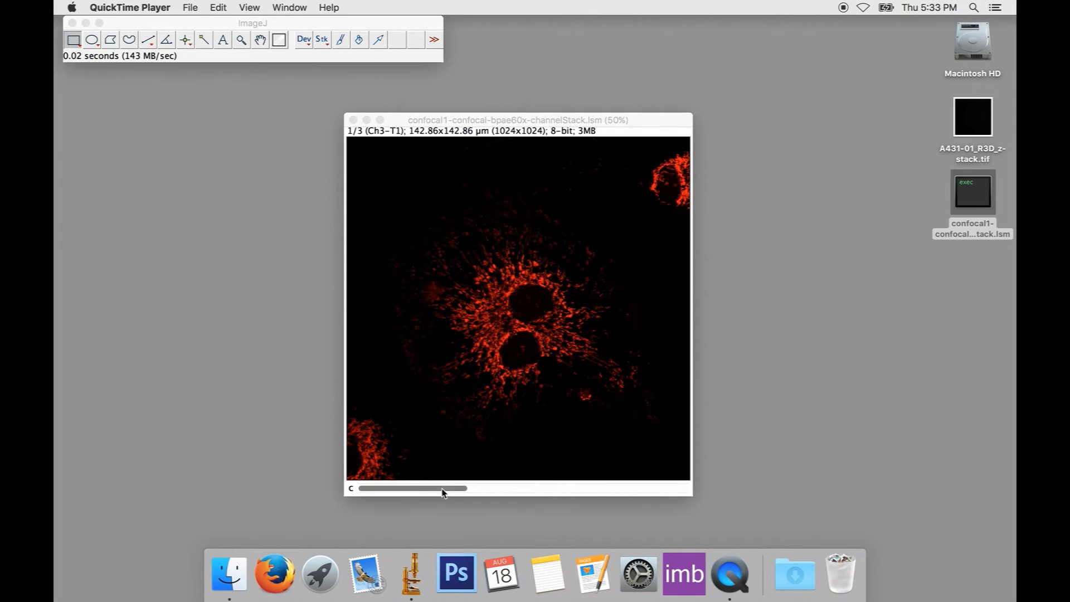
{"action": "left_click", "coordinate": [386, 492]}
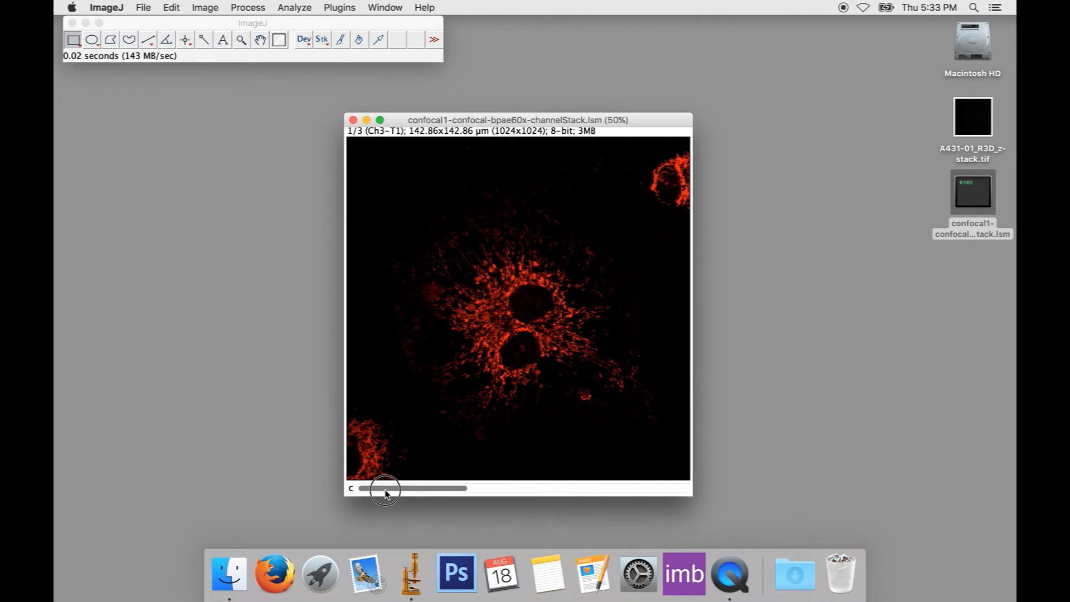
{"action": "left_click_drag", "start_coordinate": [386, 491], "coordinate": [359, 485]}
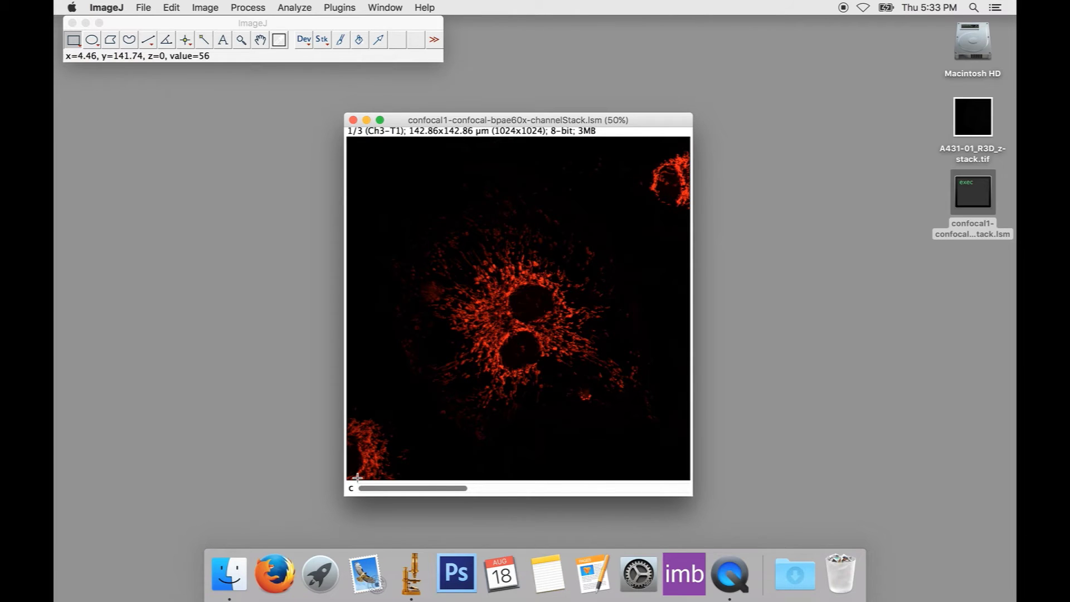
- Convert the confocal stack into a composite using Image > Color > Make Composite
{"action": "left_click", "coordinate": [201, 9]}
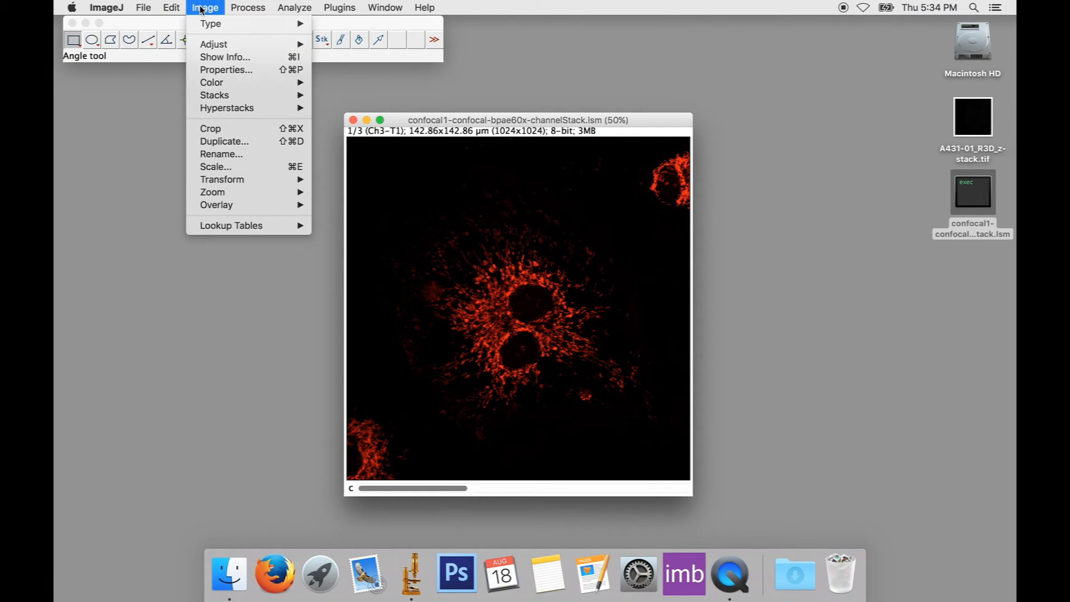
{"action": "mouse_move", "coordinate": [220, 85]}
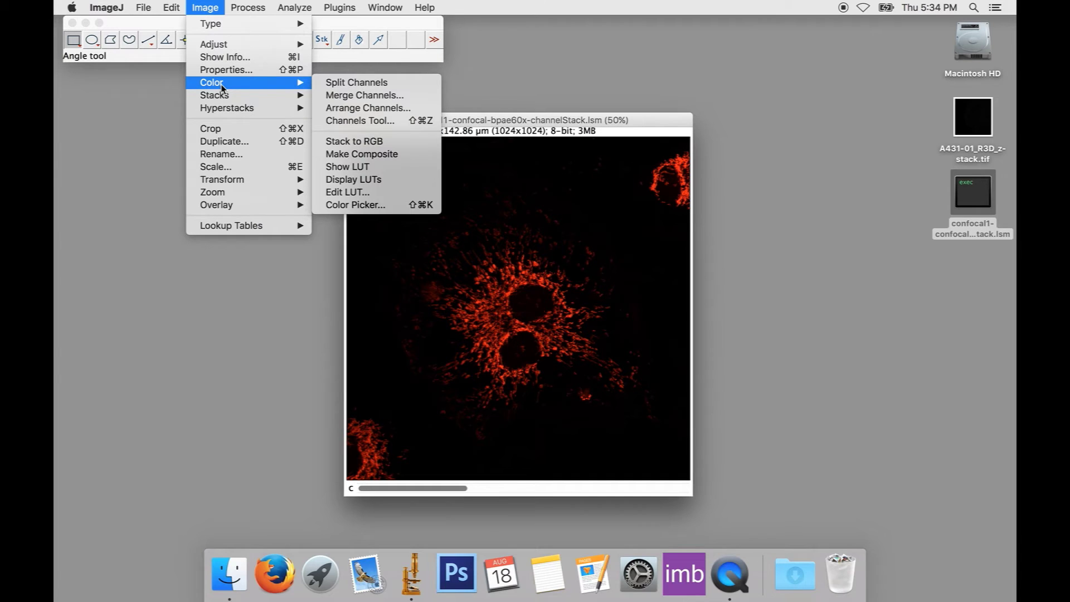
{"action": "left_click", "coordinate": [393, 154]}
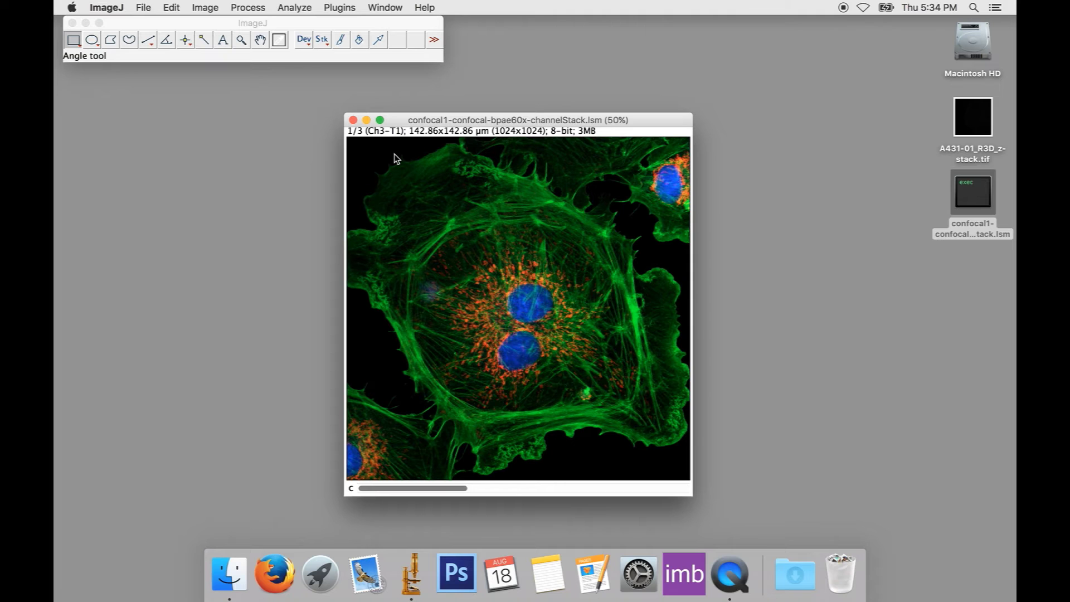
- Open Brightness/Contrast for the composite and try lowering the Maximum slider
{"action": "left_click", "coordinate": [204, 8]}
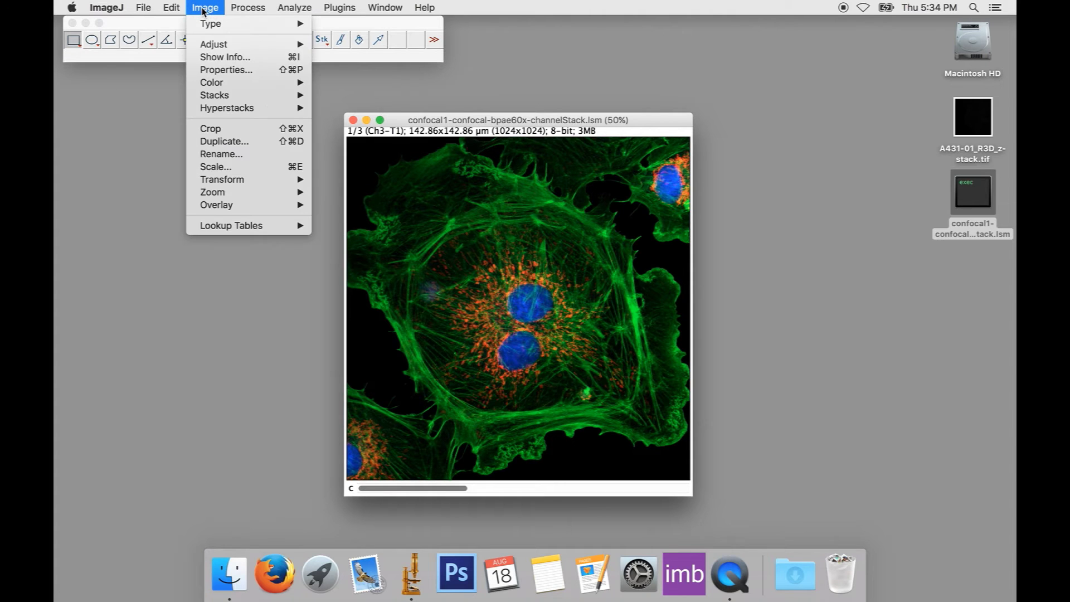
{"action": "mouse_move", "coordinate": [208, 49]}
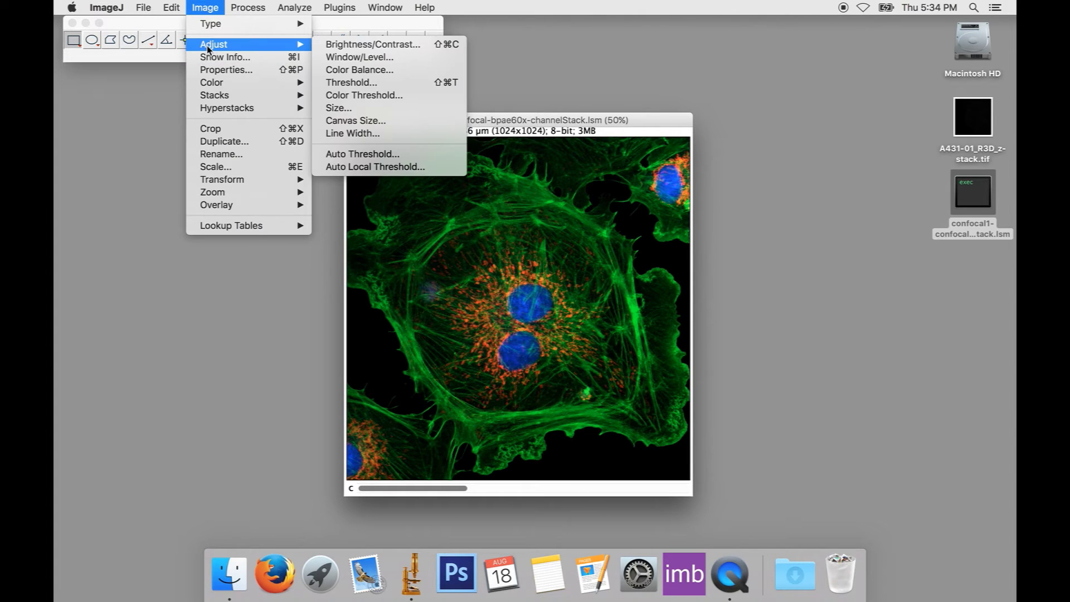
{"action": "left_click", "coordinate": [365, 46]}
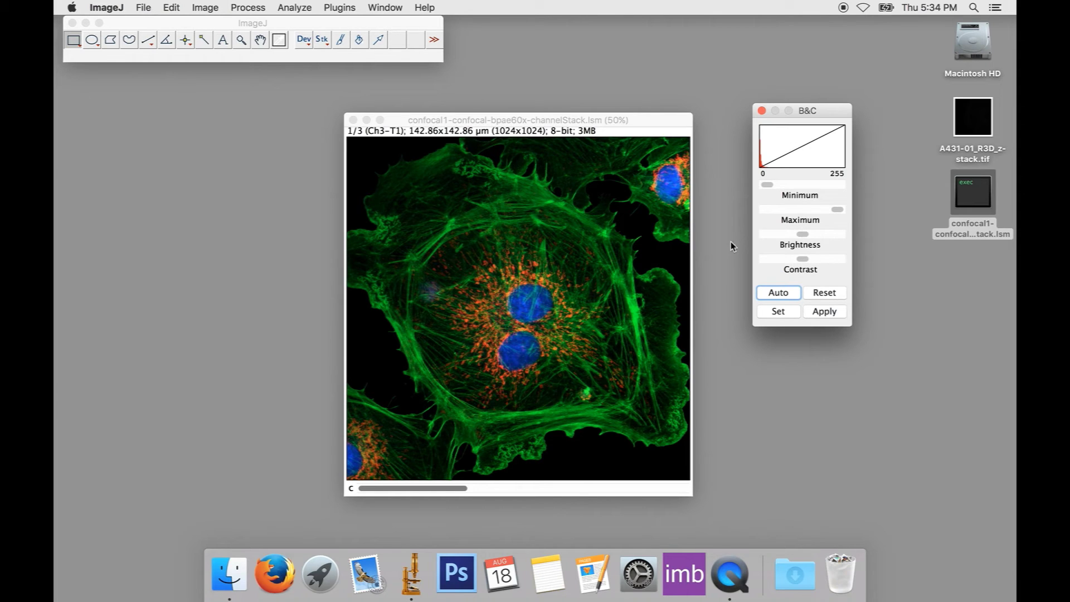
{"action": "mouse_move", "coordinate": [837, 210]}
{"action": "left_mouse_down"}
{"action": "mouse_move", "coordinate": [799, 214]}
{"action": "mouse_move", "coordinate": [844, 212]}
{"action": "left_mouse_up"}
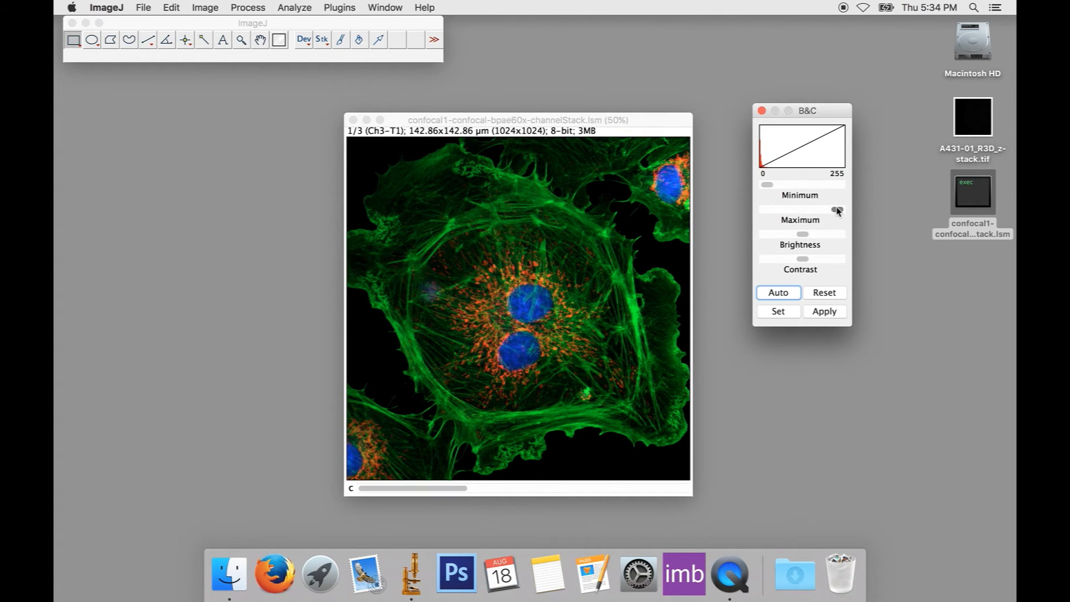
{"action": "mouse_move", "coordinate": [837, 210]}
{"action": "left_mouse_down"}
{"action": "mouse_move", "coordinate": [813, 212]}
{"action": "mouse_move", "coordinate": [847, 210]}
{"action": "mouse_move", "coordinate": [808, 211]}
{"action": "mouse_move", "coordinate": [842, 217]}
{"action": "left_mouse_up"}
- Lower the display maximum to 168 for the green channel and 158 for the blue channel
{"action": "left_click", "coordinate": [413, 489]}
{"action": "left_click_drag", "start_coordinate": [413, 489], "coordinate": [514, 489]}
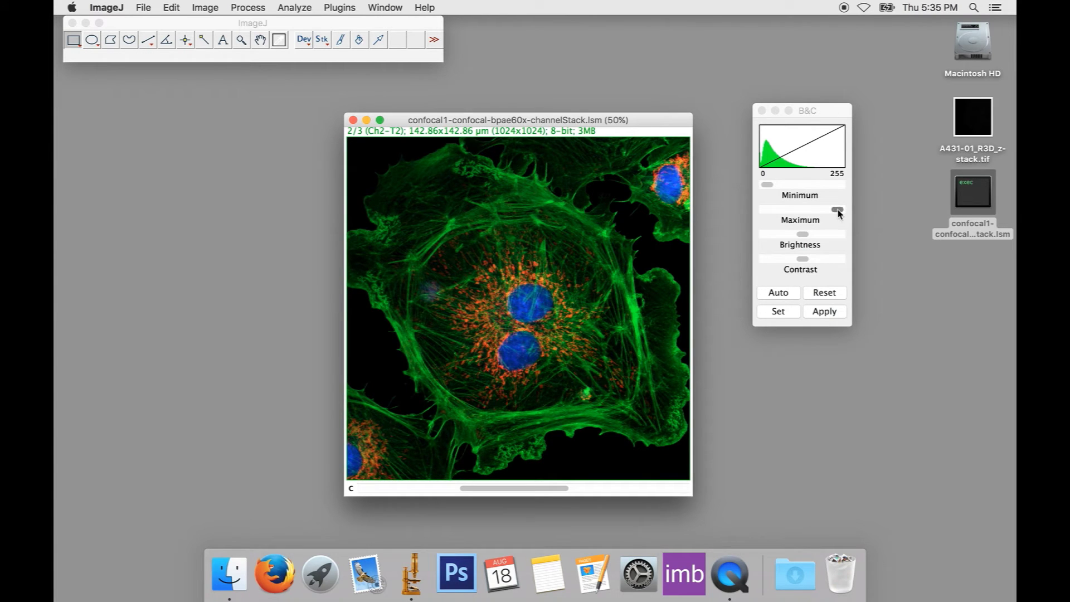
{"action": "left_click_drag", "start_coordinate": [838, 211], "coordinate": [815, 215]}
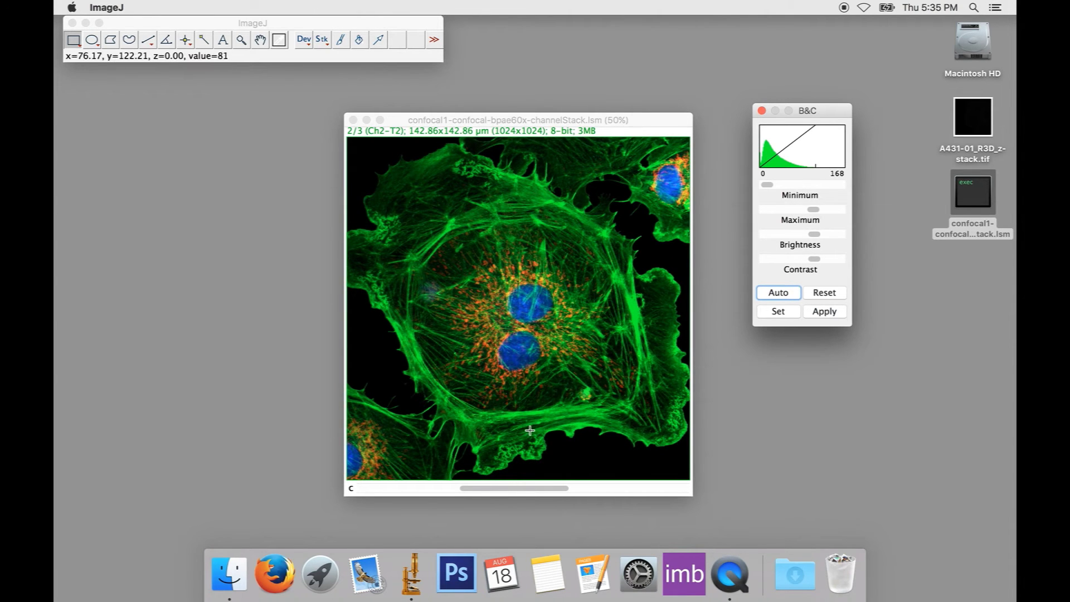
{"action": "left_click_drag", "start_coordinate": [534, 491], "coordinate": [664, 489]}
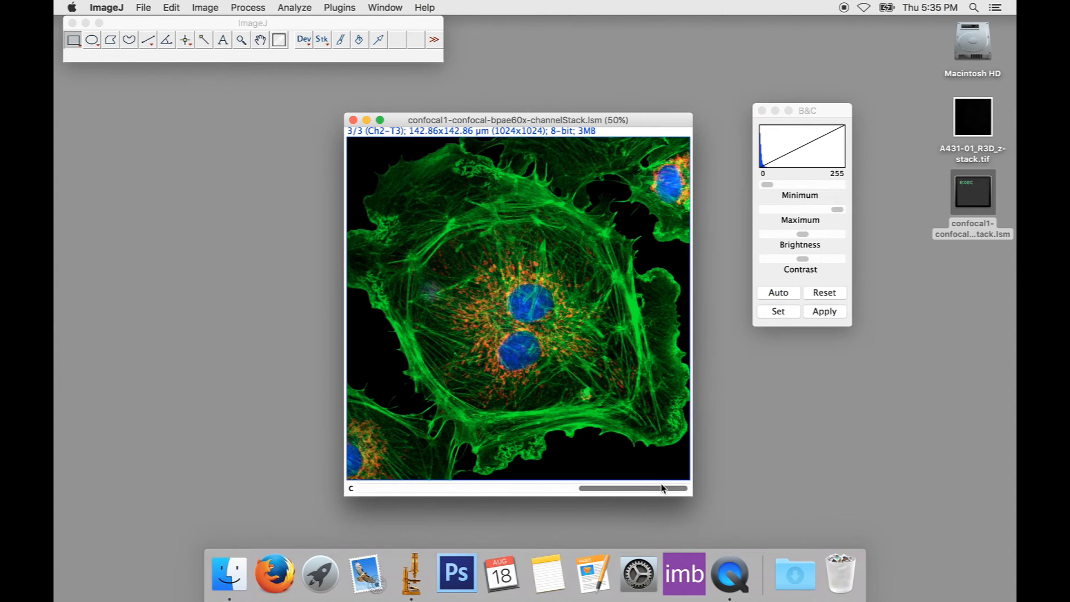
{"action": "left_click_drag", "start_coordinate": [836, 210], "coordinate": [811, 212]}
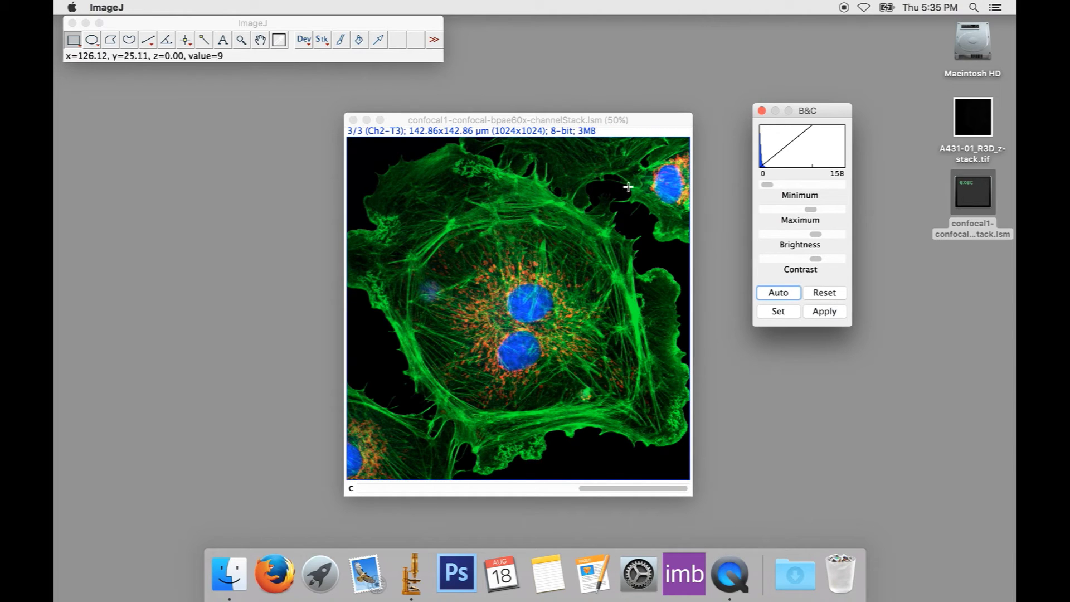
- Close the confocal image and B&C window, then open A431-01_R3D_z-stack.tif and browse its slices
{"action": "left_click", "coordinate": [353, 120]}
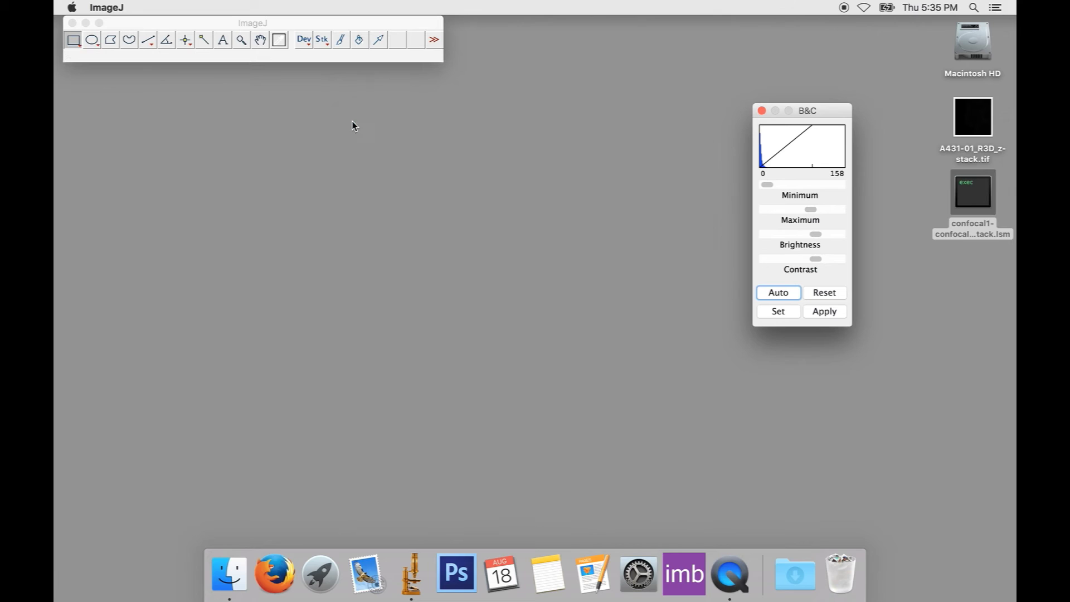
{"action": "left_click", "coordinate": [761, 110]}
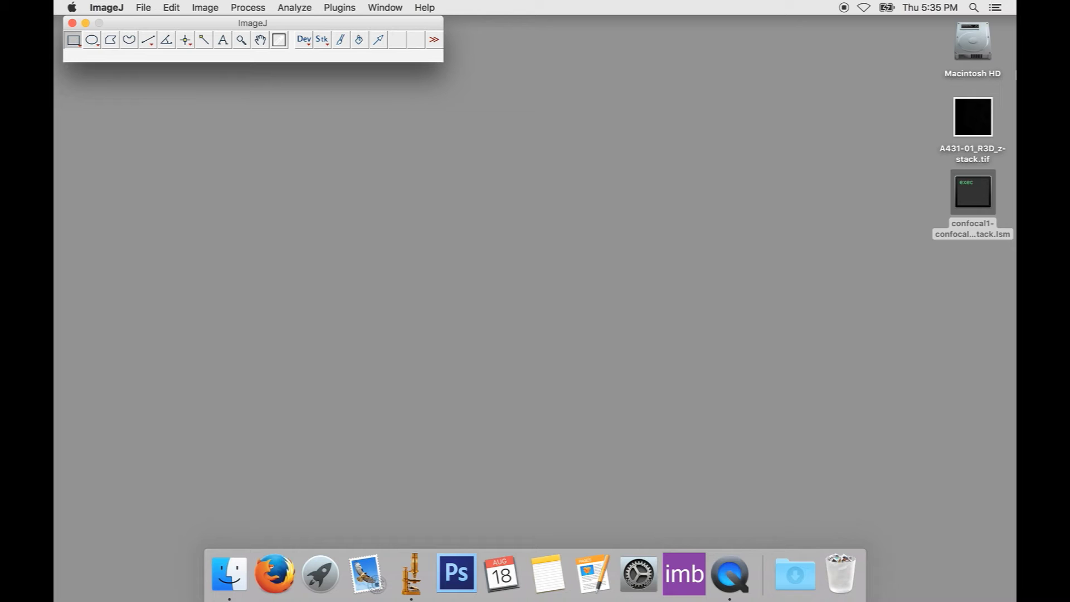
{"action": "left_click_drag", "start_coordinate": [975, 132], "coordinate": [562, 110]}
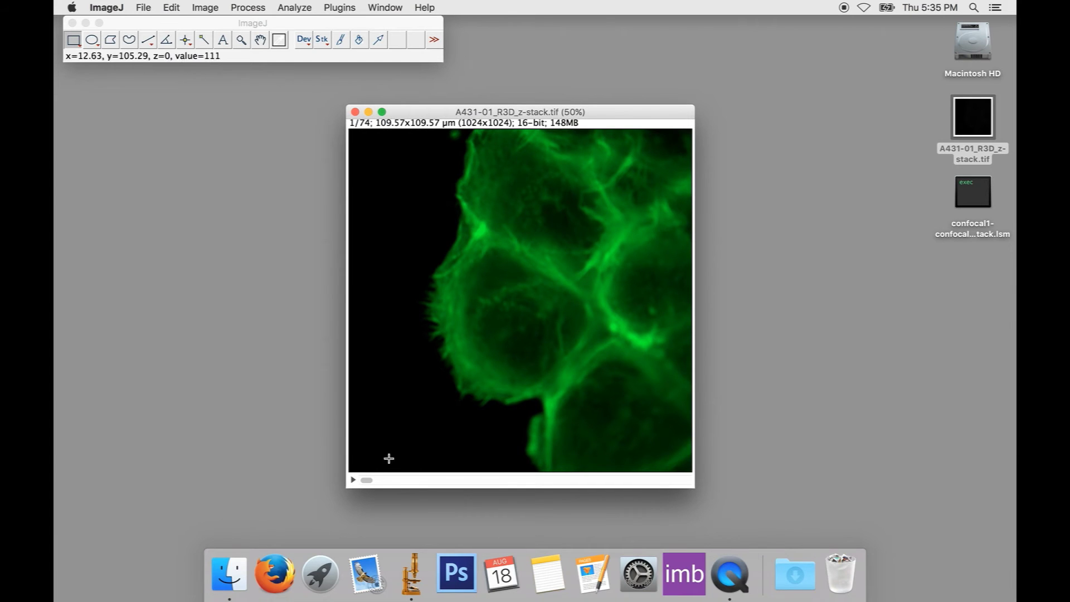
{"action": "mouse_move", "coordinate": [366, 480]}
{"action": "left_mouse_down"}
{"action": "mouse_move", "coordinate": [685, 480]}
{"action": "mouse_move", "coordinate": [351, 480]}
{"action": "left_mouse_up"}
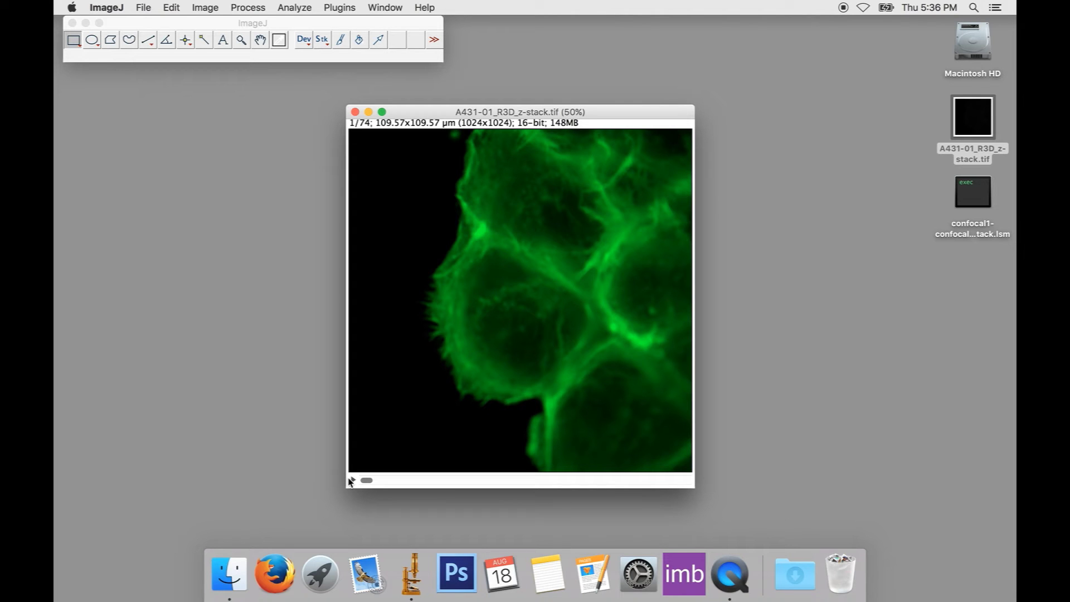
{"action": "left_click_drag", "start_coordinate": [365, 481], "coordinate": [392, 474]}
- Open Z Project for the A431 stack over slices 1–74 and list the projection types
{"action": "left_click", "coordinate": [205, 8]}
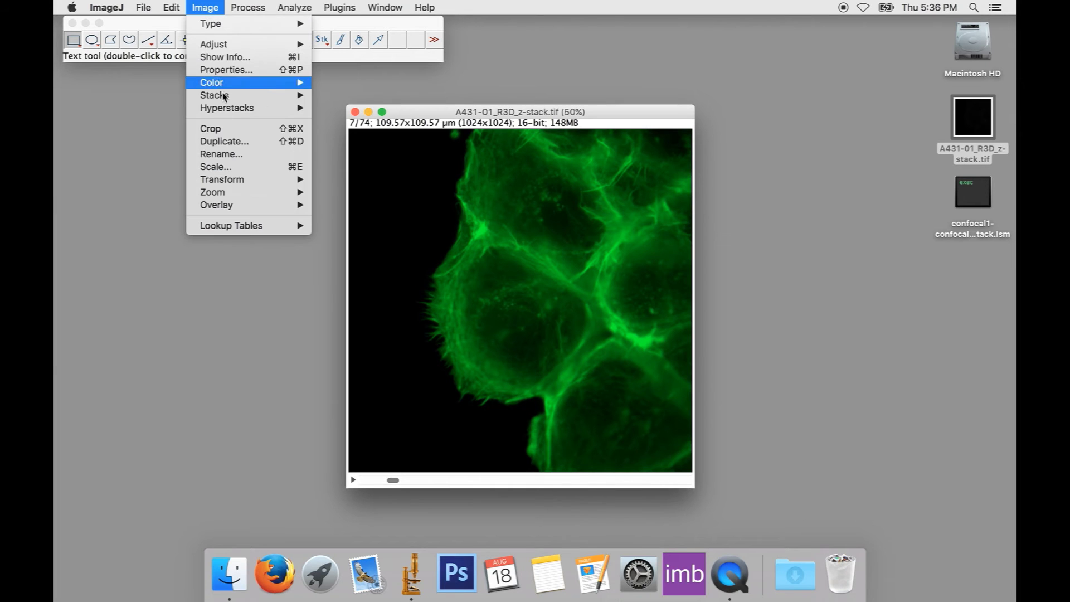
{"action": "mouse_move", "coordinate": [226, 99]}
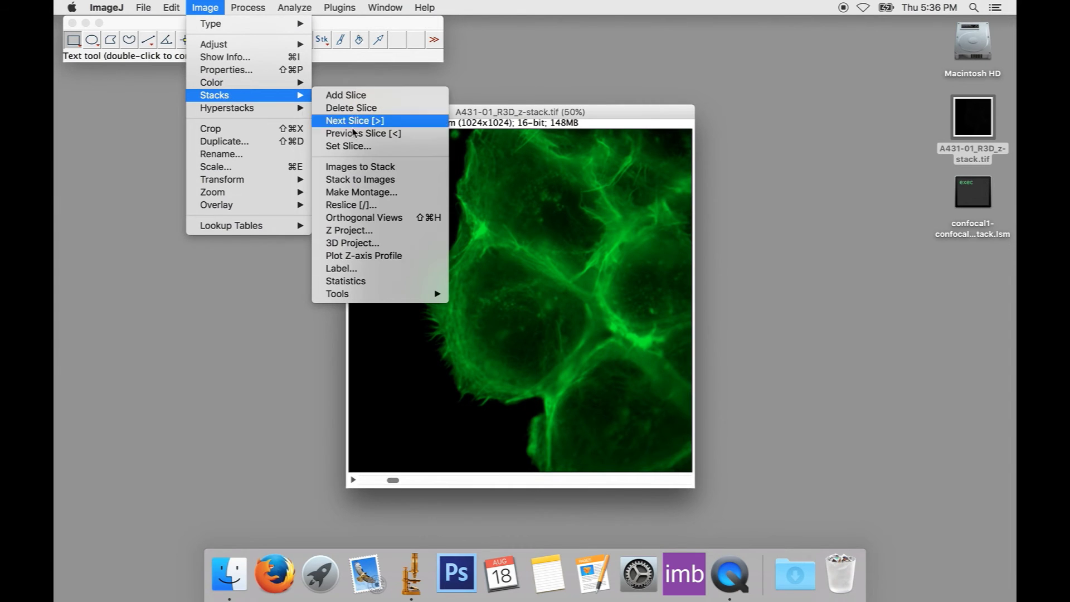
{"action": "left_click", "coordinate": [393, 232]}
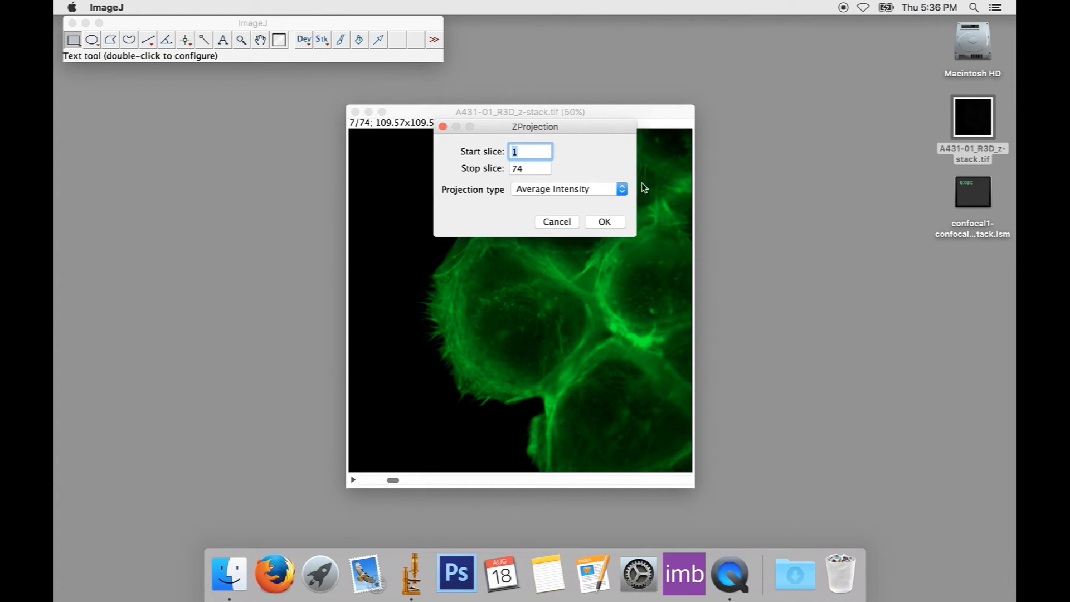
{"action": "left_click", "coordinate": [575, 133]}
{"action": "left_click", "coordinate": [585, 189]}
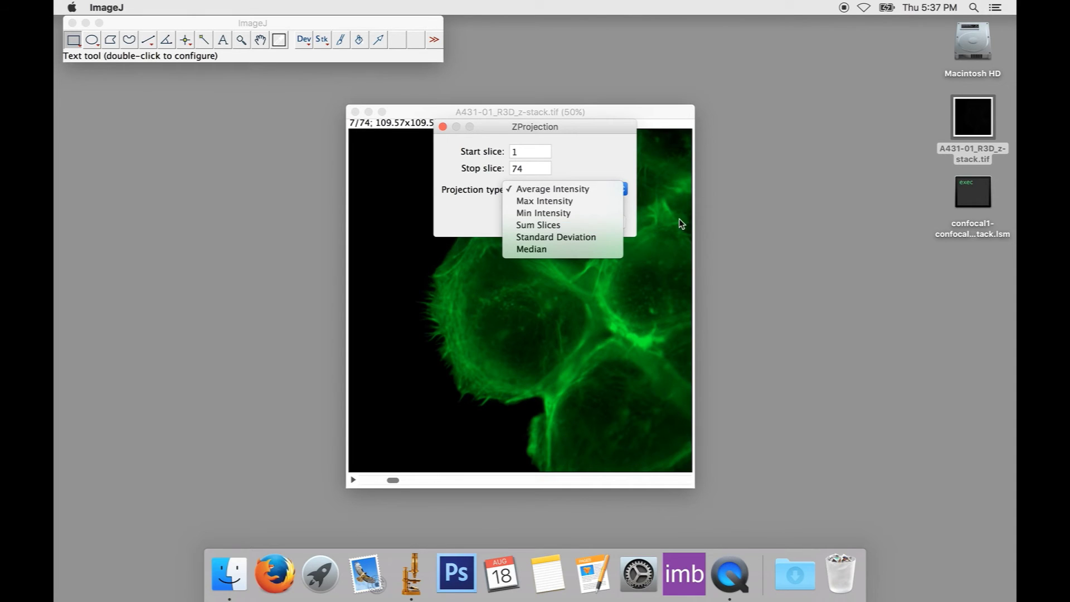
{"action": "left_click", "coordinate": [580, 201]}
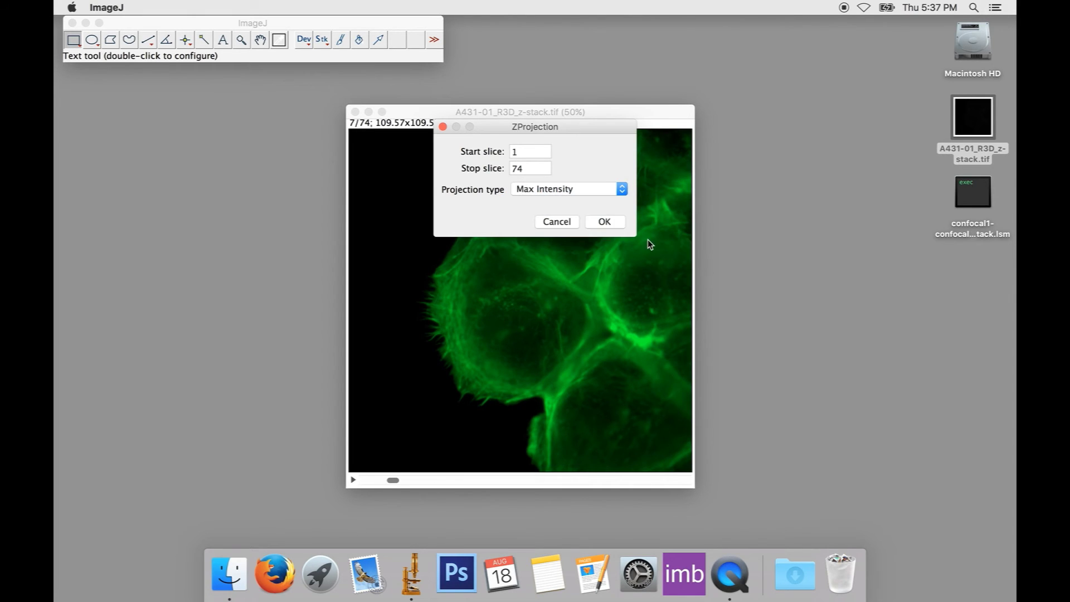
{"action": "left_click", "coordinate": [604, 222]}
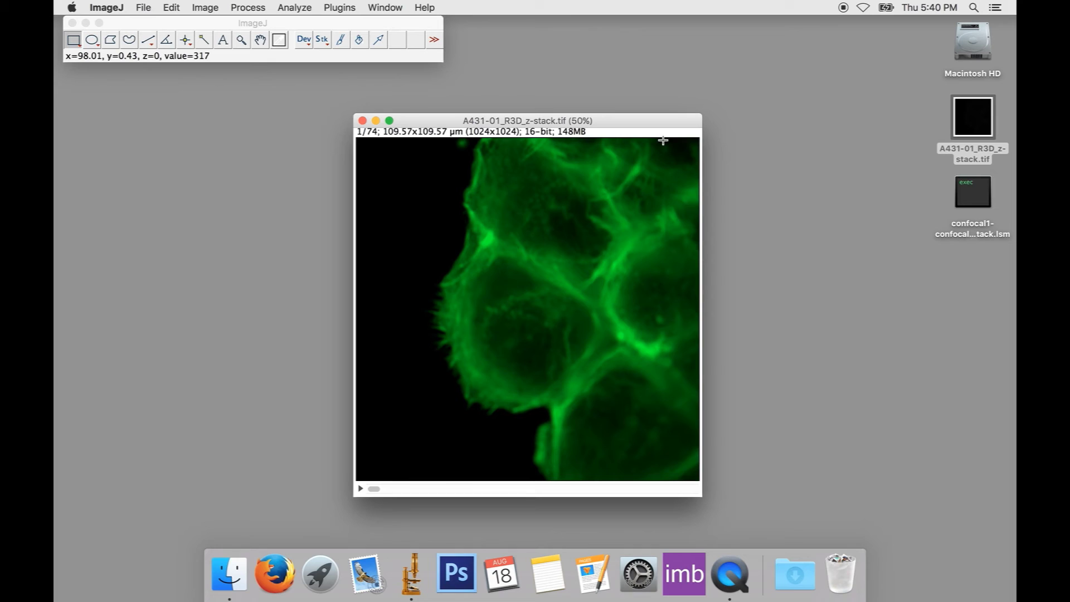
- Show XZ and YZ orthogonal cross-sections of the A431 stack with Image > Stacks > Orthogonal Views
{"action": "left_click", "coordinate": [204, 8]}
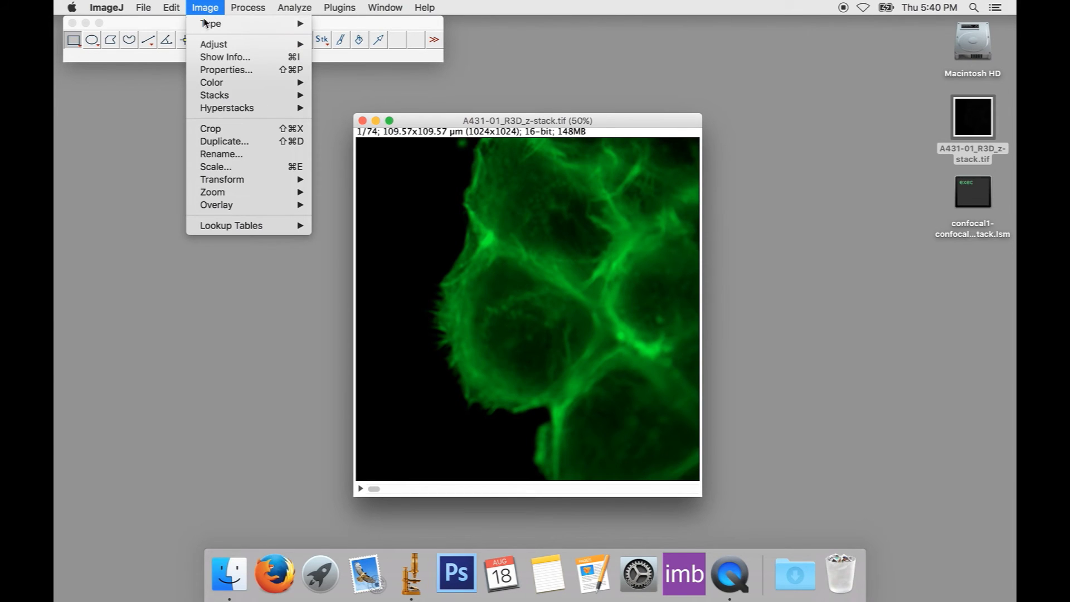
{"action": "mouse_move", "coordinate": [222, 97]}
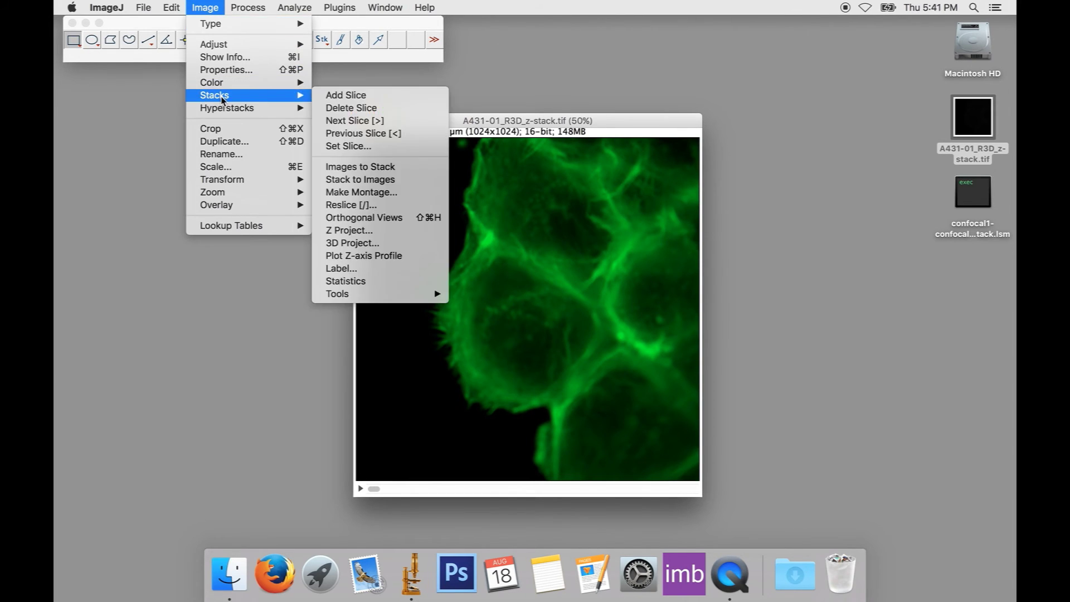
{"action": "left_click", "coordinate": [415, 223]}
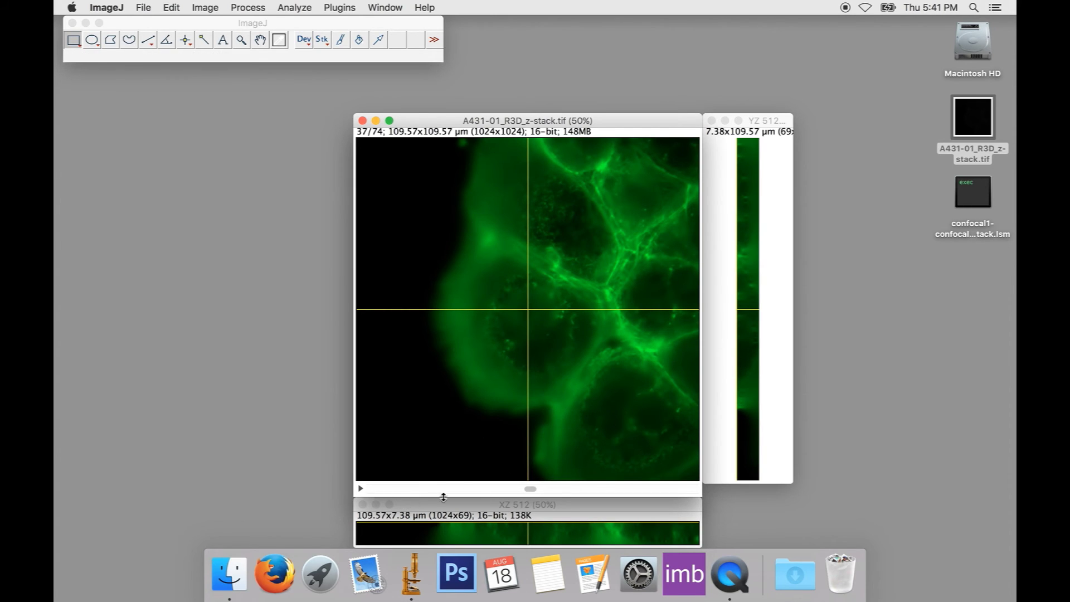
- Move the A431 z-stack to slice 39 of 74 so the XZ and YZ views update
{"action": "mouse_move", "coordinate": [530, 490]}
{"action": "left_mouse_down"}
{"action": "mouse_move", "coordinate": [453, 485]}
{"action": "mouse_move", "coordinate": [597, 486]}
{"action": "mouse_move", "coordinate": [432, 476]}
{"action": "mouse_move", "coordinate": [528, 476]}
{"action": "mouse_move", "coordinate": [531, 487]}
{"action": "mouse_move", "coordinate": [382, 484]}
{"action": "mouse_move", "coordinate": [649, 493]}
{"action": "mouse_move", "coordinate": [394, 489]}
{"action": "mouse_move", "coordinate": [635, 490]}
{"action": "mouse_move", "coordinate": [385, 480]}
{"action": "mouse_move", "coordinate": [617, 487]}
{"action": "mouse_move", "coordinate": [538, 489]}
{"action": "left_mouse_up"}
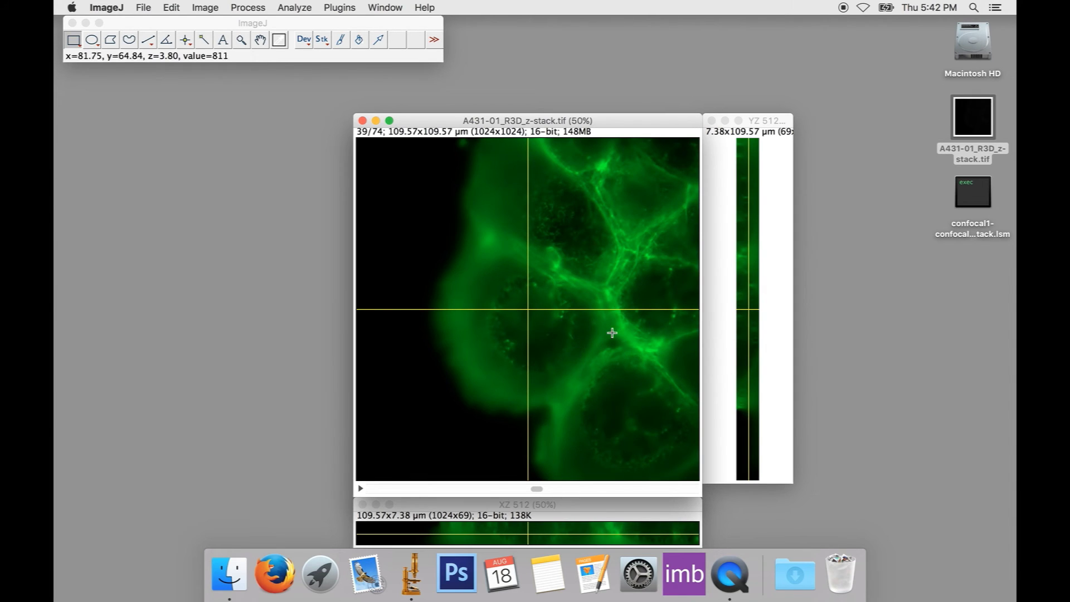
- Place the orthogonal crosshair on a cell boundary and bring the XZ view forward
{"action": "left_click", "coordinate": [557, 267]}
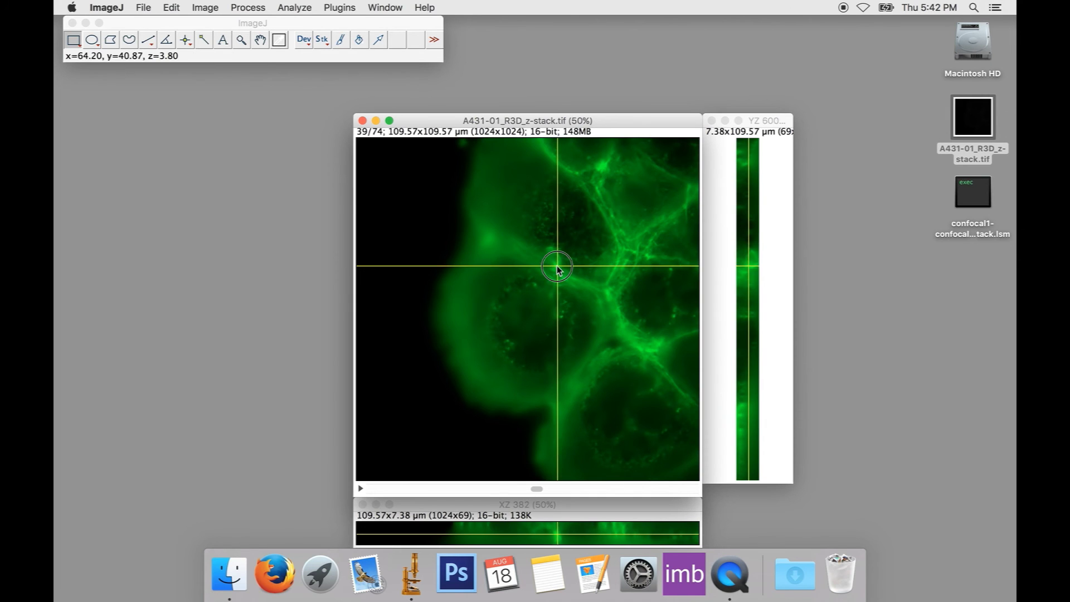
{"action": "left_click", "coordinate": [557, 267]}
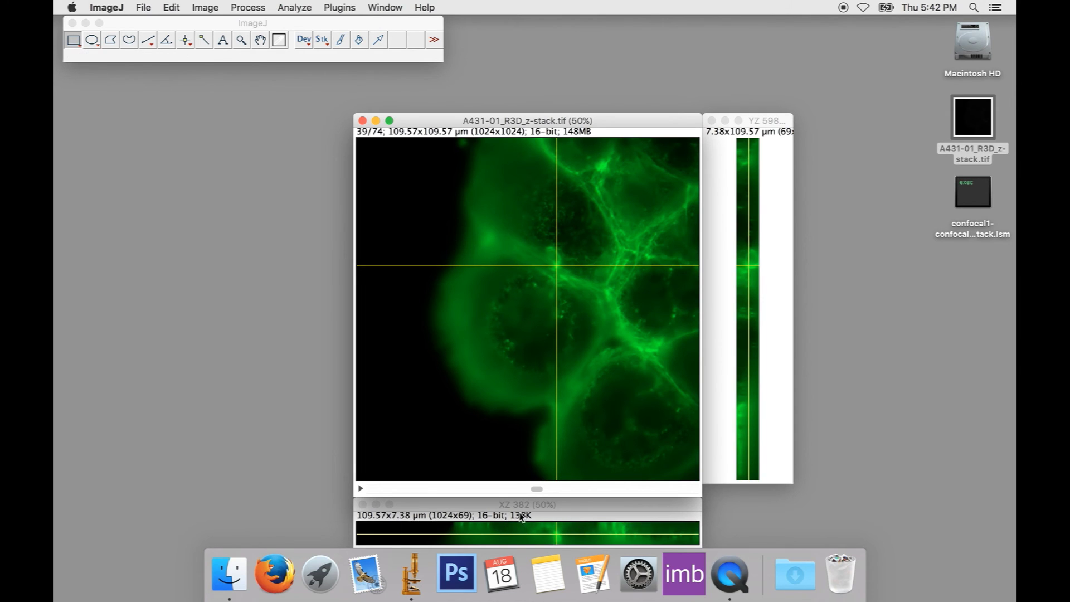
{"action": "left_click", "coordinate": [549, 525]}
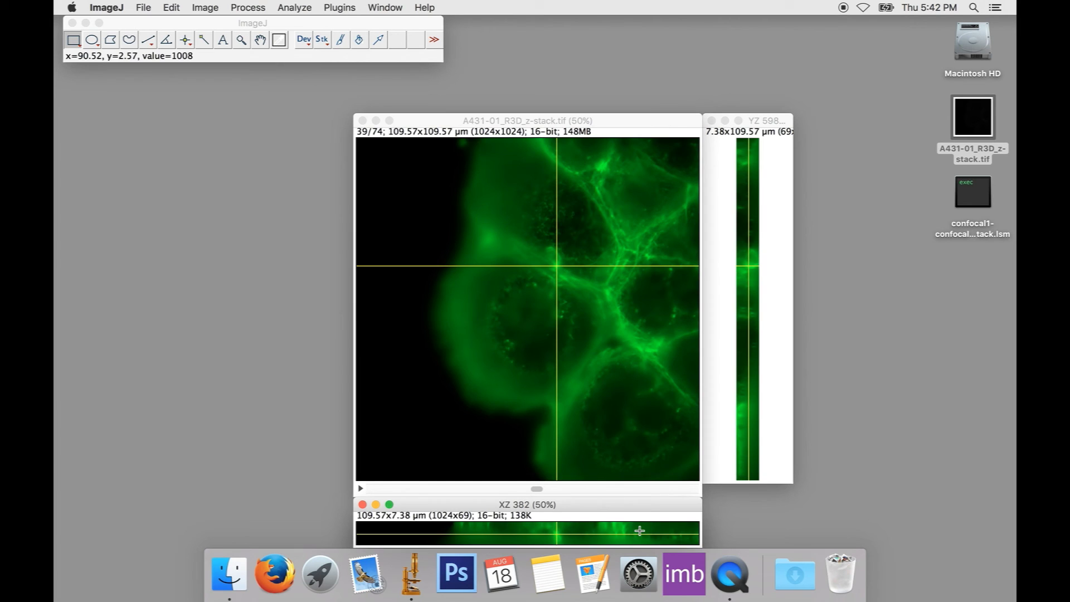
- Close the YZ and XZ side views, leaving only the z-stack at slice 39
{"action": "left_click", "coordinate": [711, 121]}
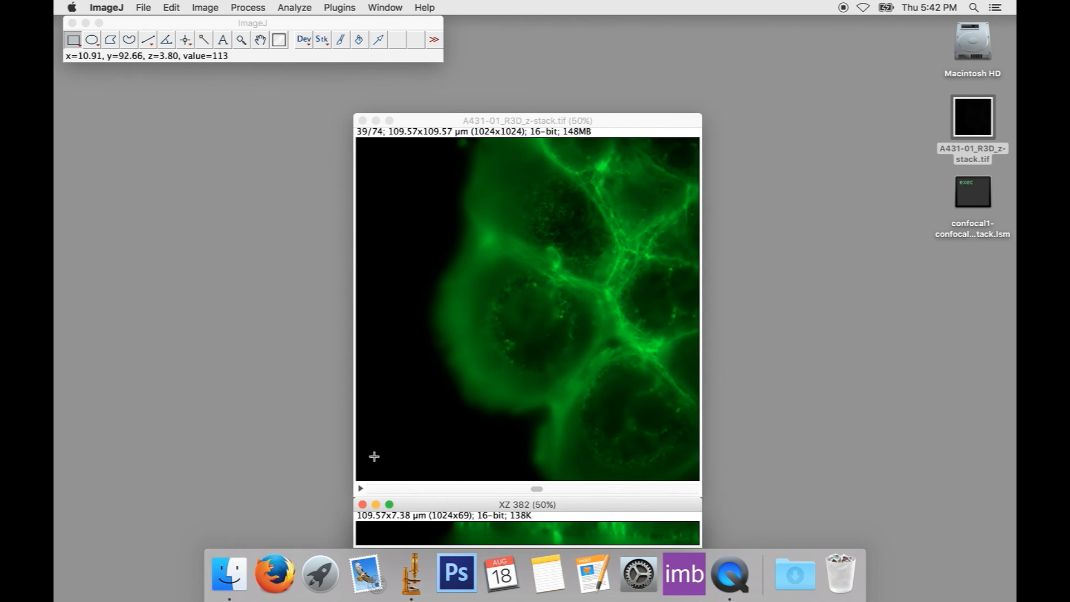
{"action": "left_click", "coordinate": [362, 504]}
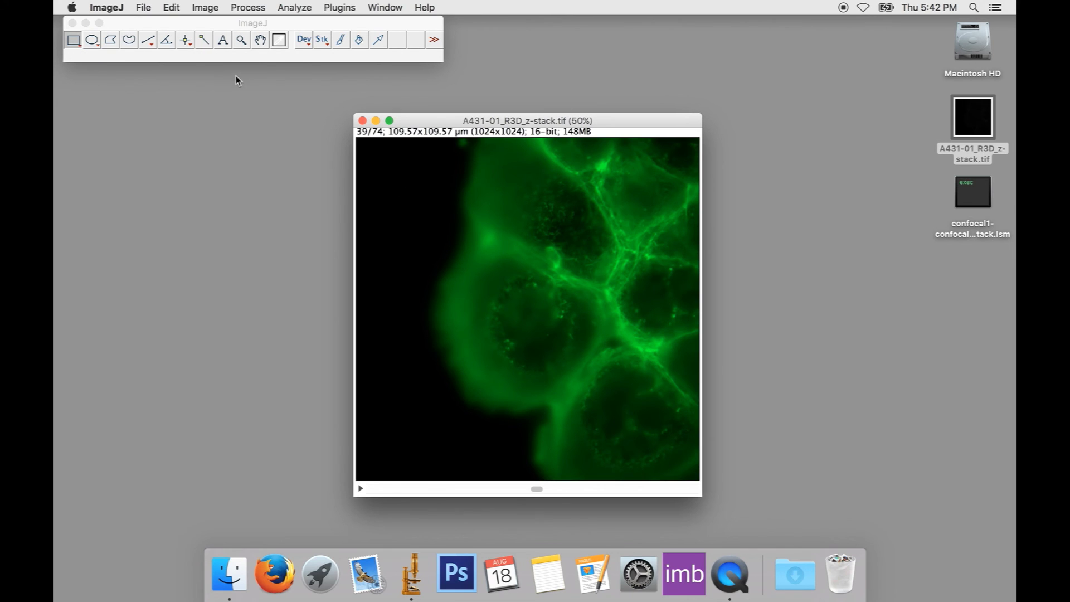
- Reslice the A431 z-stack starting at Top with 0.100 µm spacing, creating a 1024-slice stack
{"action": "left_click", "coordinate": [204, 9]}
{"action": "mouse_move", "coordinate": [219, 101]}
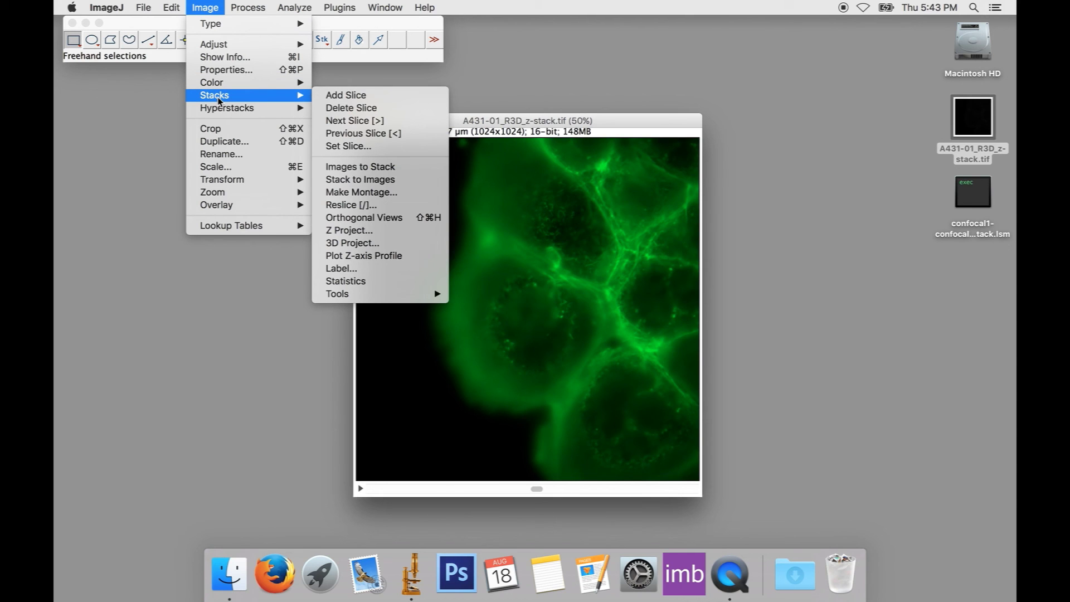
{"action": "left_click", "coordinate": [389, 210]}
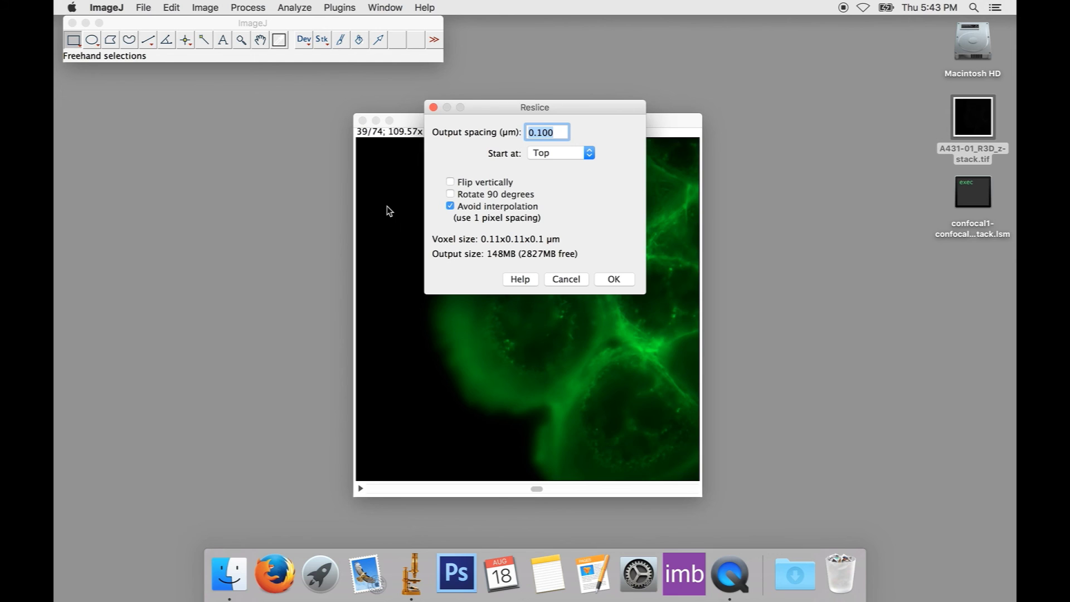
{"action": "left_click", "coordinate": [562, 153]}
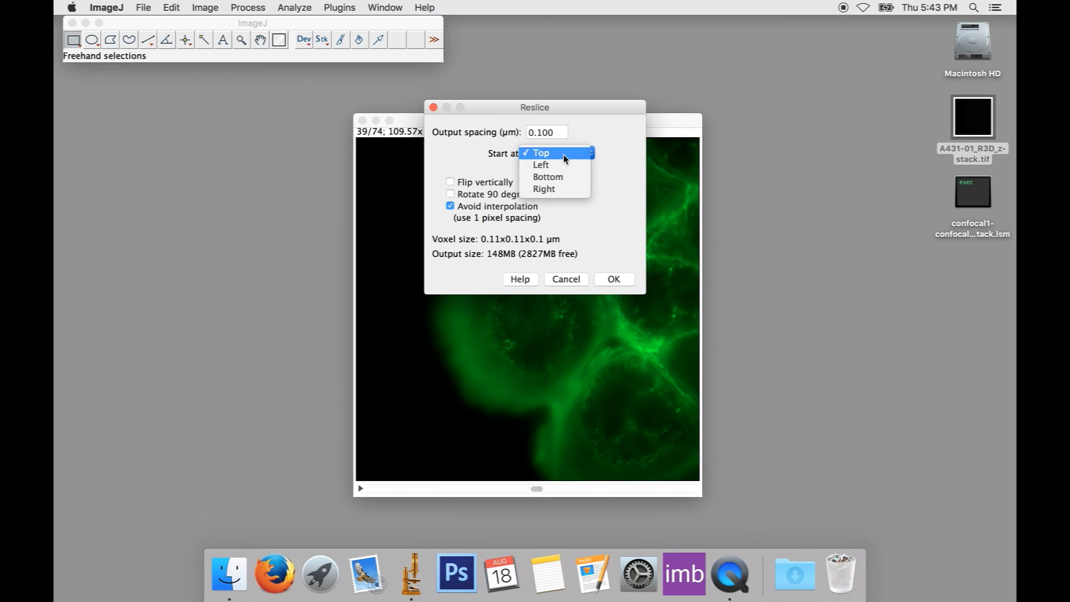
{"action": "left_click", "coordinate": [563, 155]}
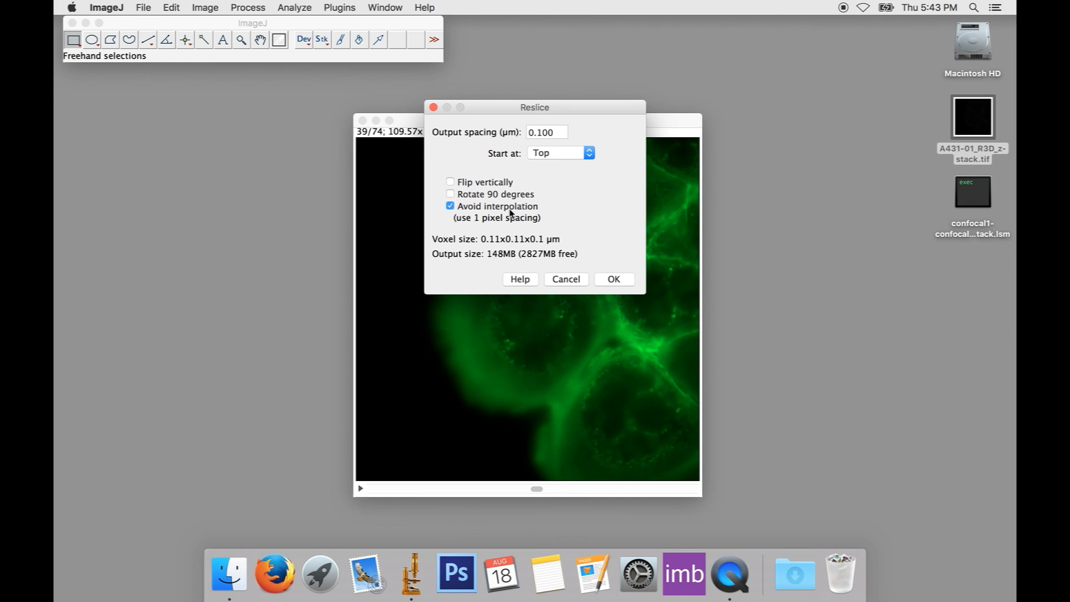
{"action": "left_click", "coordinate": [615, 280]}
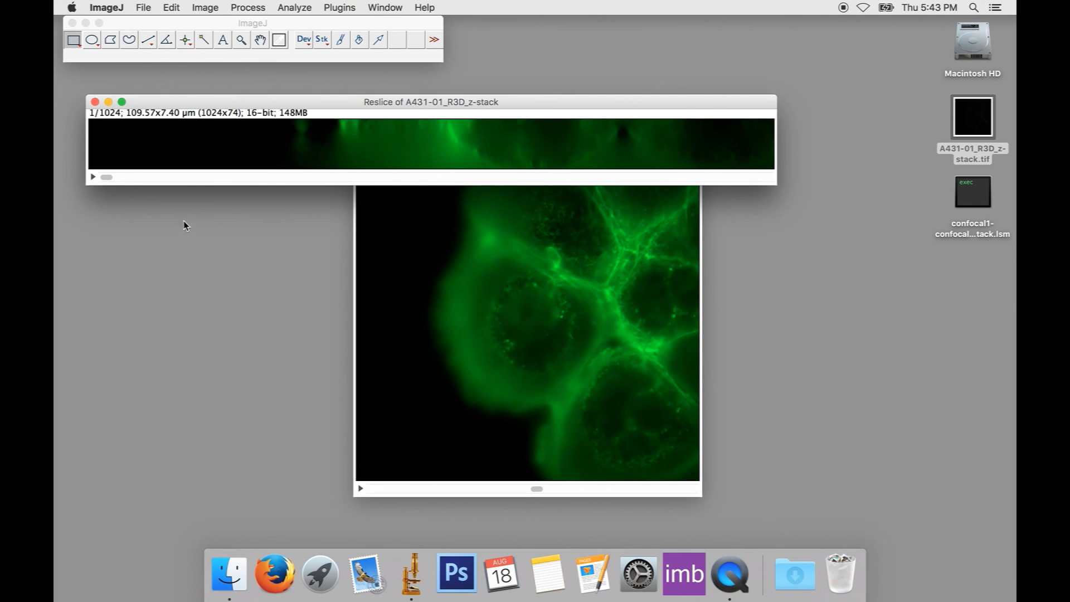
- Sweep the Reslice window through its 1024 cross-sections, comparing them with the original z-stack
{"action": "left_click_drag", "start_coordinate": [106, 177], "coordinate": [768, 176]}
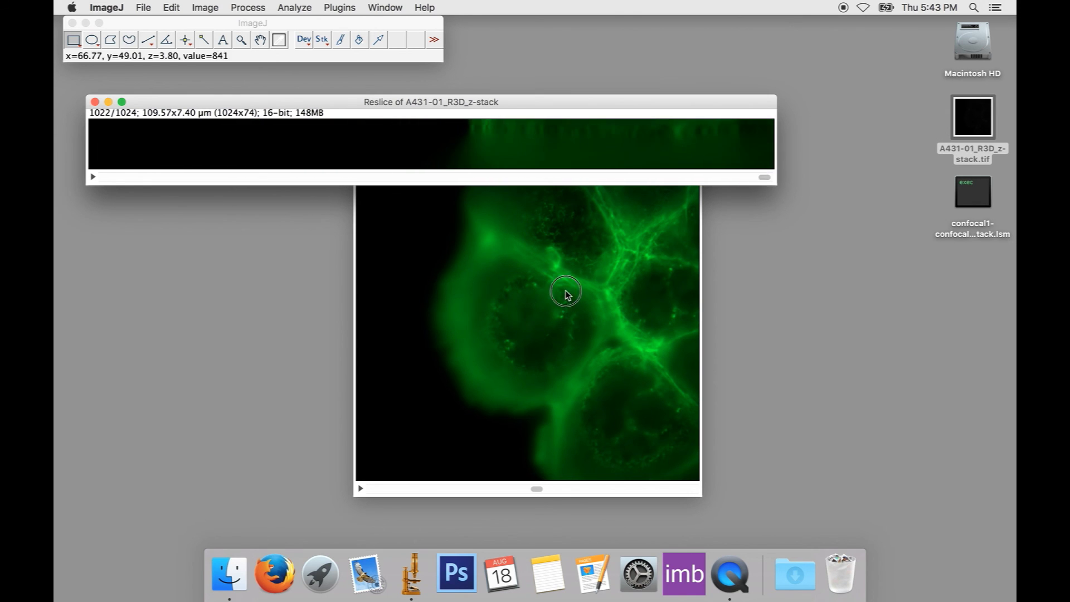
{"action": "left_click", "coordinate": [566, 292]}
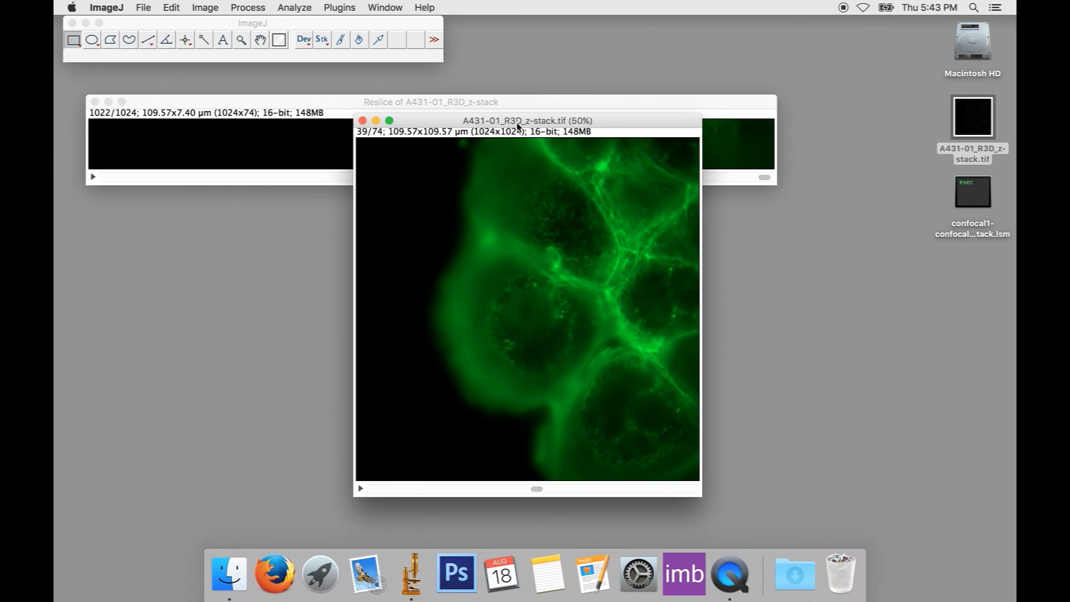
{"action": "left_click", "coordinate": [537, 102]}
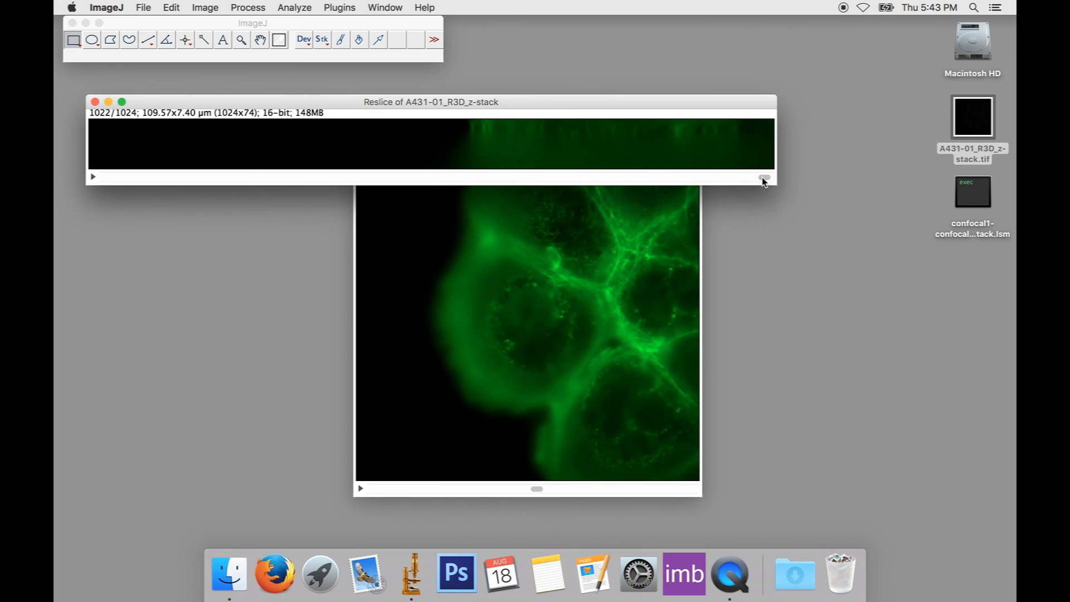
{"action": "mouse_move", "coordinate": [765, 178]}
{"action": "left_mouse_down"}
{"action": "mouse_move", "coordinate": [82, 164]}
{"action": "mouse_move", "coordinate": [785, 179]}
{"action": "left_mouse_up"}
- Return the z-stack to its first slice and move the reslice back through its cross-sections
{"action": "left_click", "coordinate": [538, 490]}
{"action": "left_click_drag", "start_coordinate": [538, 490], "coordinate": [362, 485]}
{"action": "left_click", "coordinate": [736, 113]}
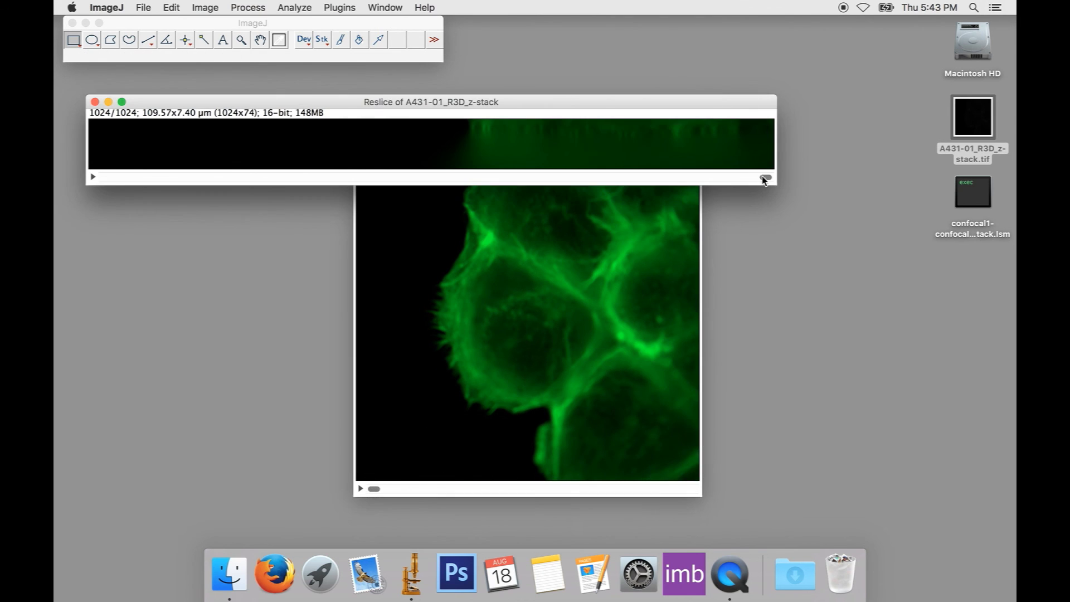
{"action": "left_click_drag", "start_coordinate": [763, 177], "coordinate": [351, 177]}
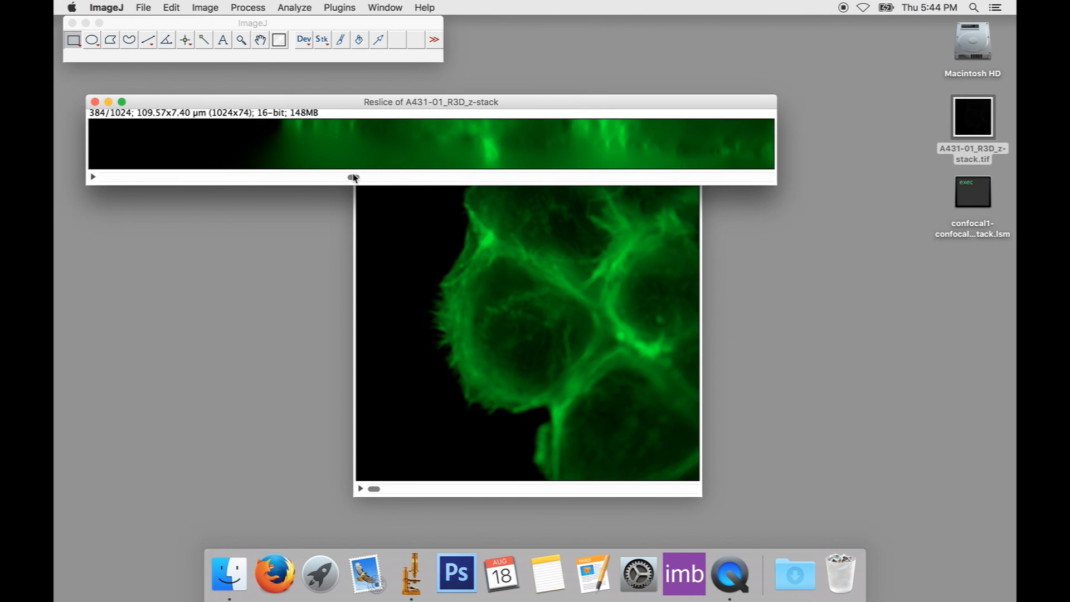
- Sweep through the z-stack, leaving it at slice 58 of 74, and move the reslice to cross-section 550
{"action": "left_click", "coordinate": [402, 375]}
{"action": "left_click_drag", "start_coordinate": [375, 489], "coordinate": [650, 494]}
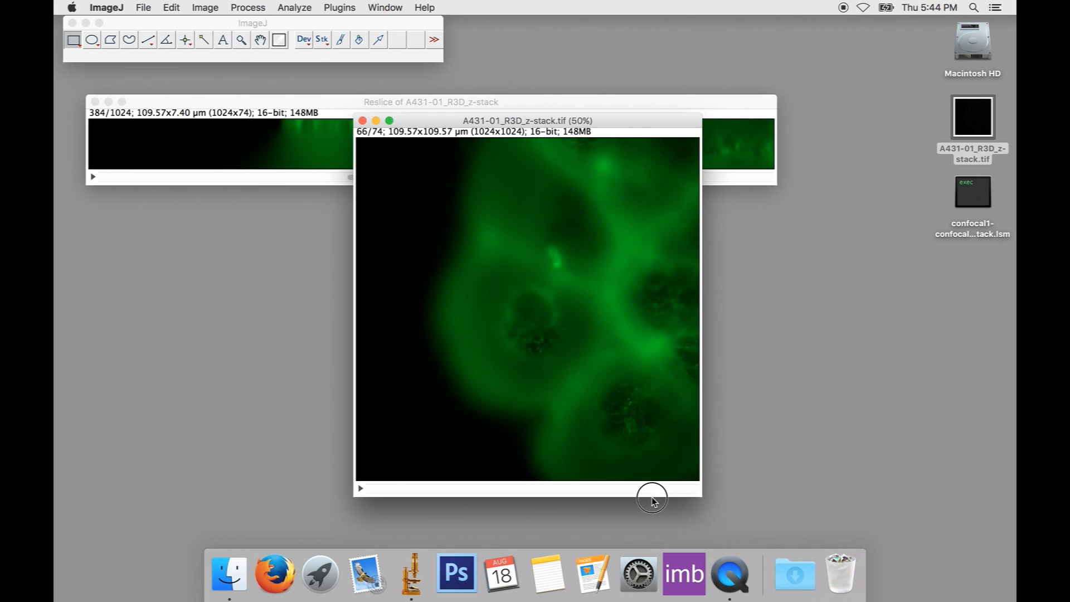
{"action": "left_click", "coordinate": [495, 111]}
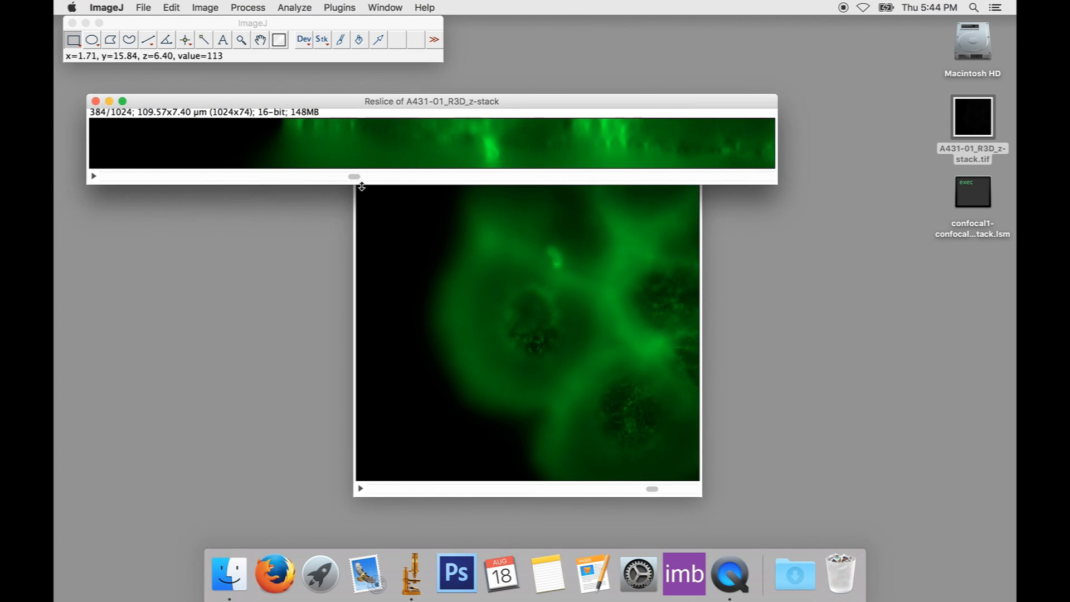
{"action": "left_click_drag", "start_coordinate": [356, 176], "coordinate": [461, 175]}
{"action": "left_click", "coordinate": [509, 491]}
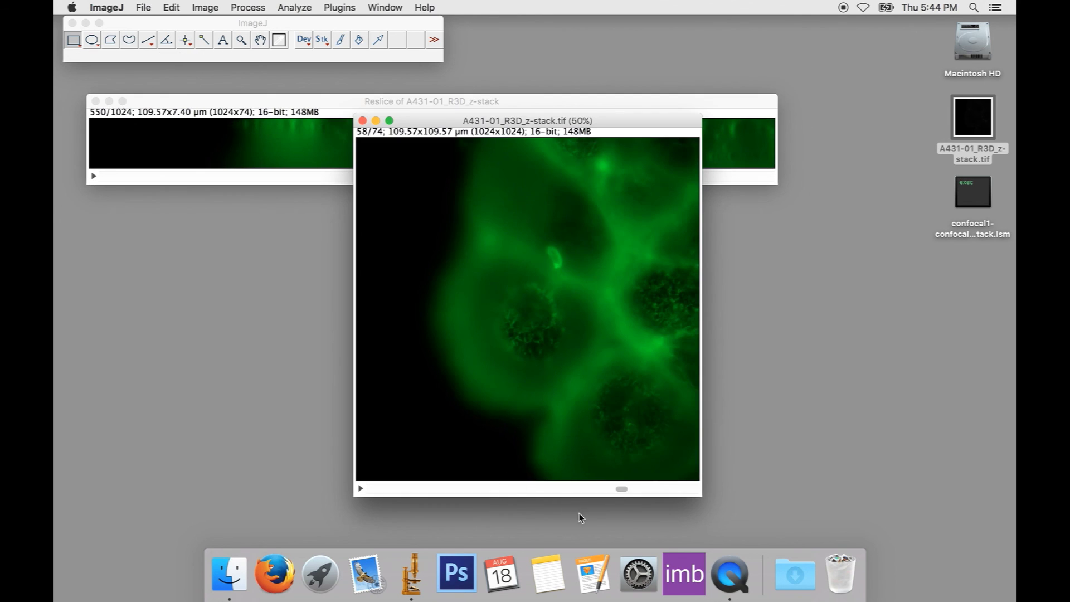